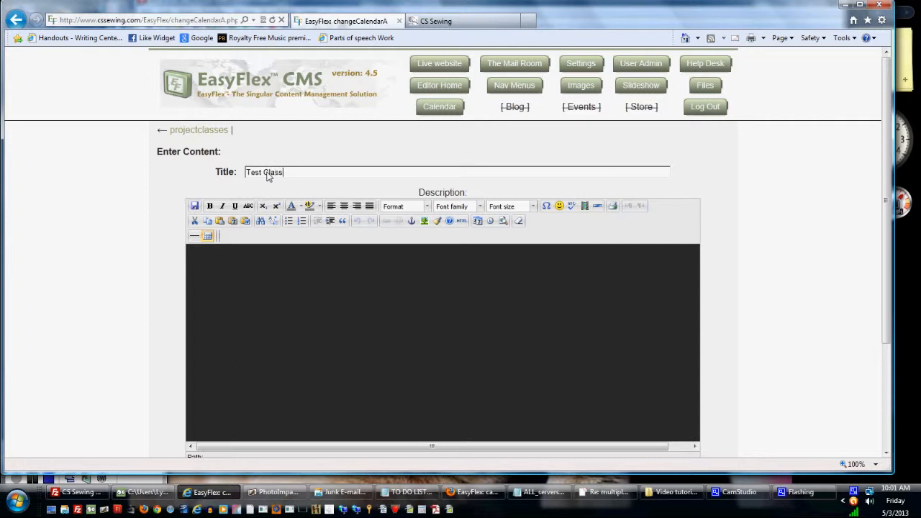
# Describe the new class as "This will be a test class.", set it to occur as scheduled classes, and save it unpublished
pyautogui.write('This will be a test class')
pyautogui.scroll(-3, 241, 272)
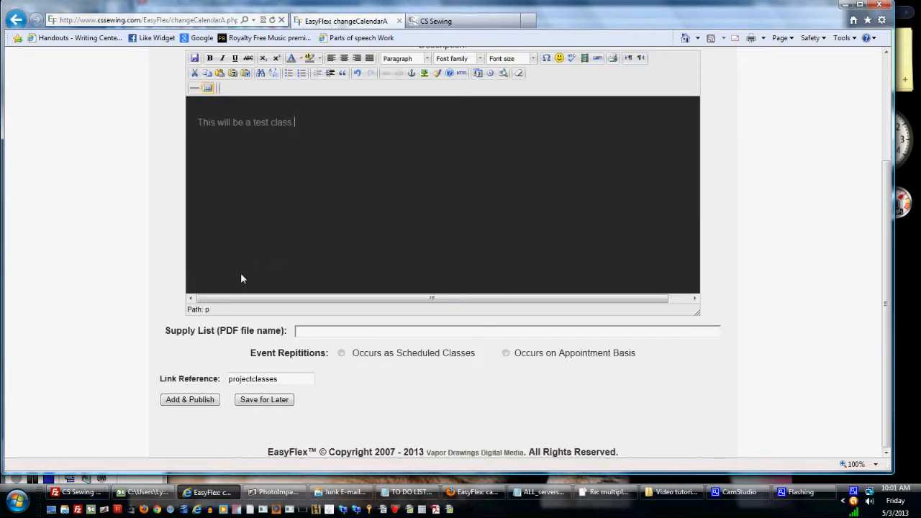
pyautogui.click(341, 354)
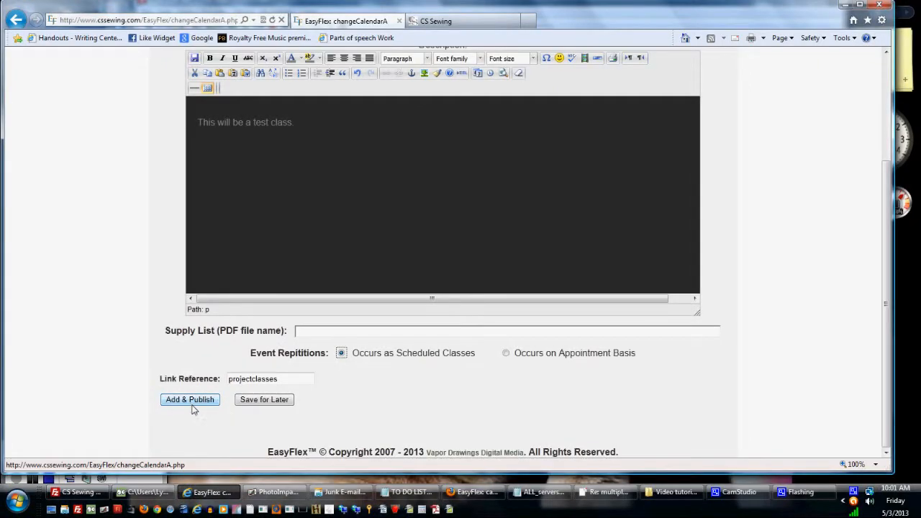
pyautogui.click(267, 405)
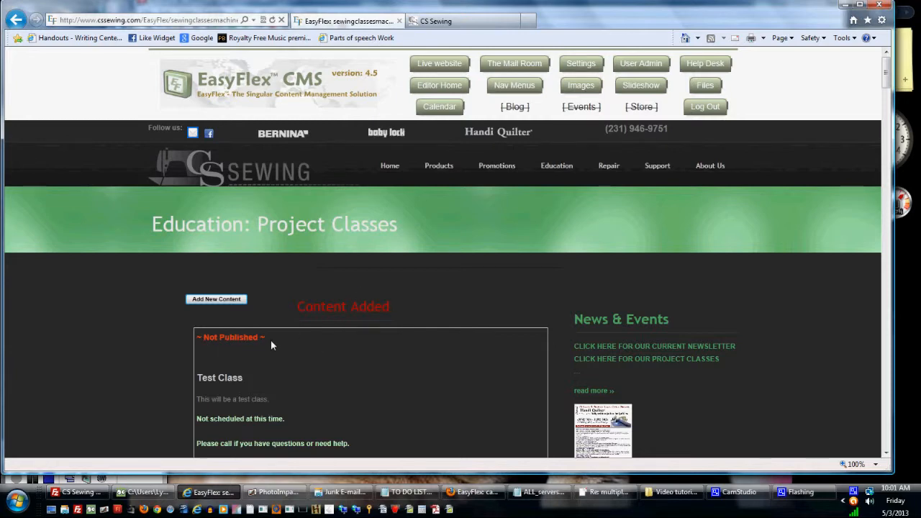
# Add a May 8, 2013 date to Test Class from 5:00 to 7:00 PM, labelled "Week 1", and reload the date list
pyautogui.scroll(-1, 407, 352)
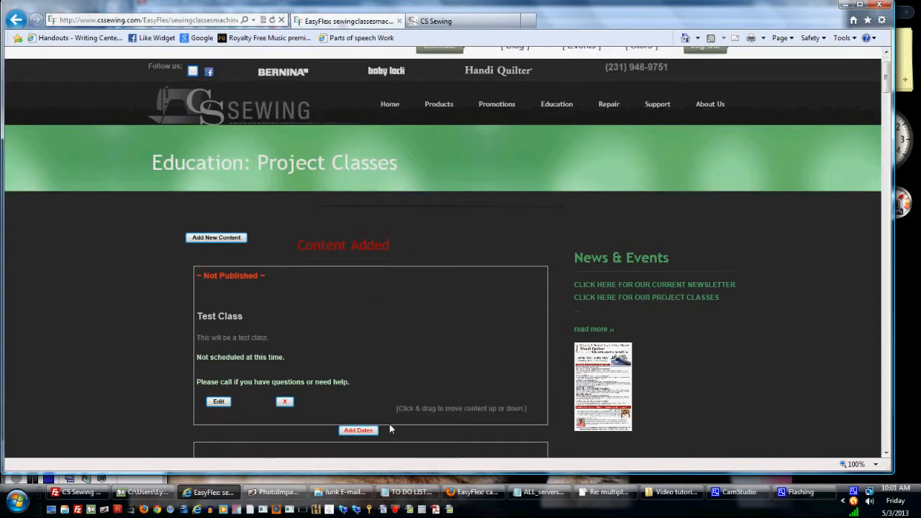
pyautogui.click(358, 430)
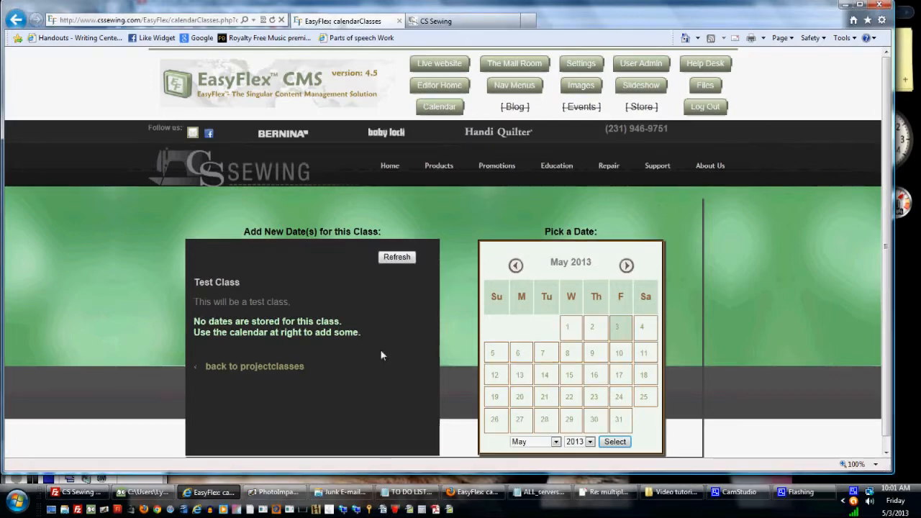
pyautogui.click(571, 357)
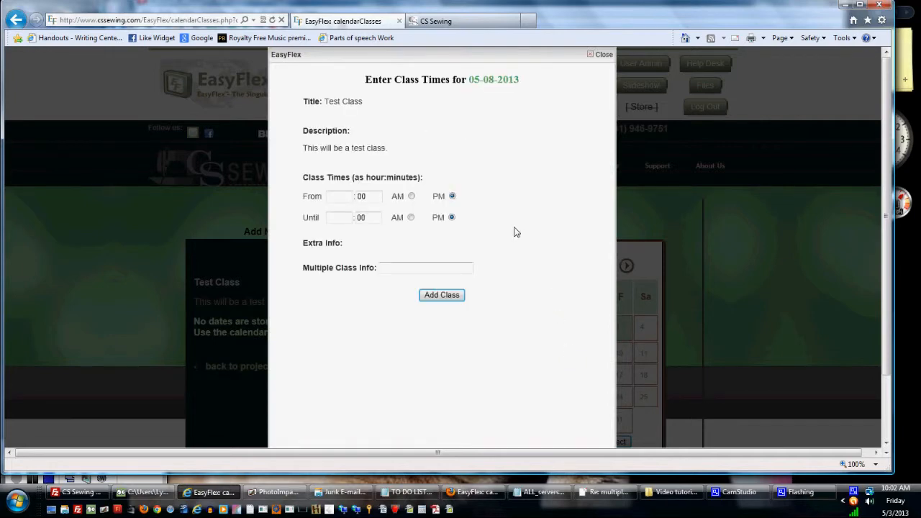
pyautogui.click(343, 200)
pyautogui.write('5')
pyautogui.click(342, 218)
pyautogui.write('7')
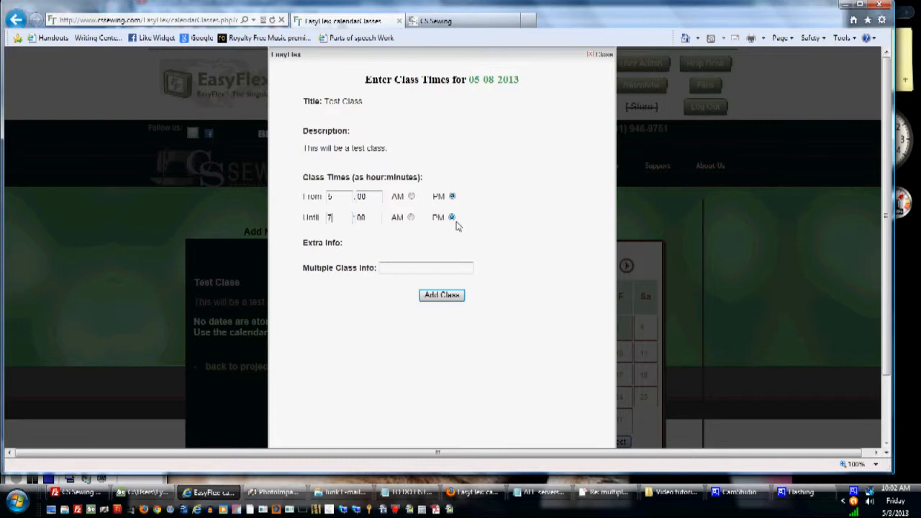
pyautogui.click(389, 270)
pyautogui.write('Week 1')
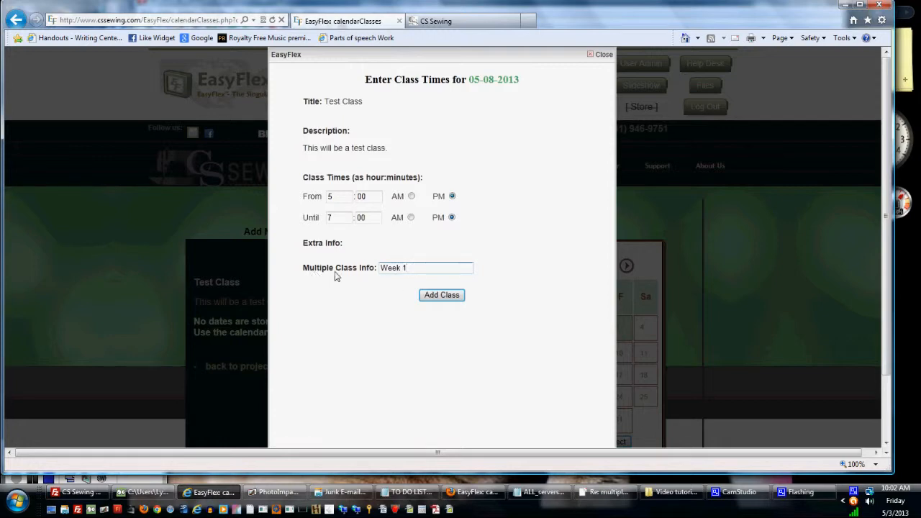
pyautogui.click(443, 301)
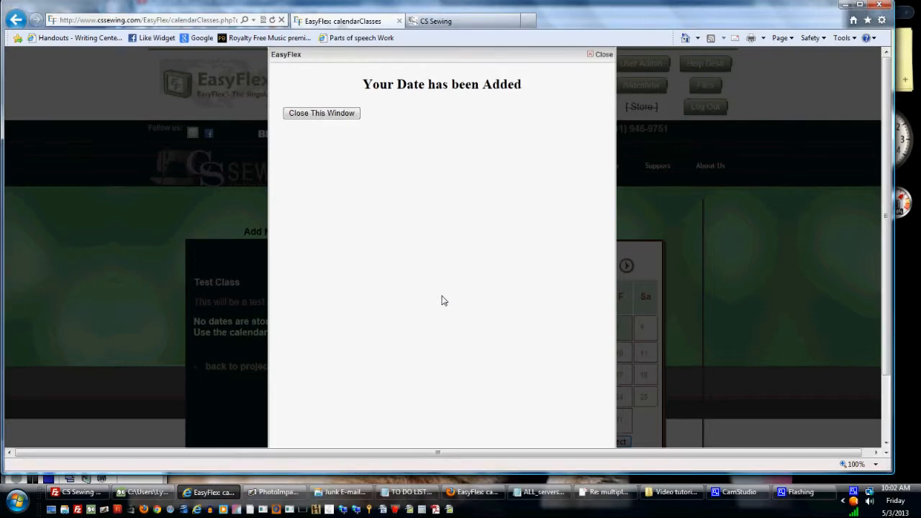
pyautogui.click(350, 114)
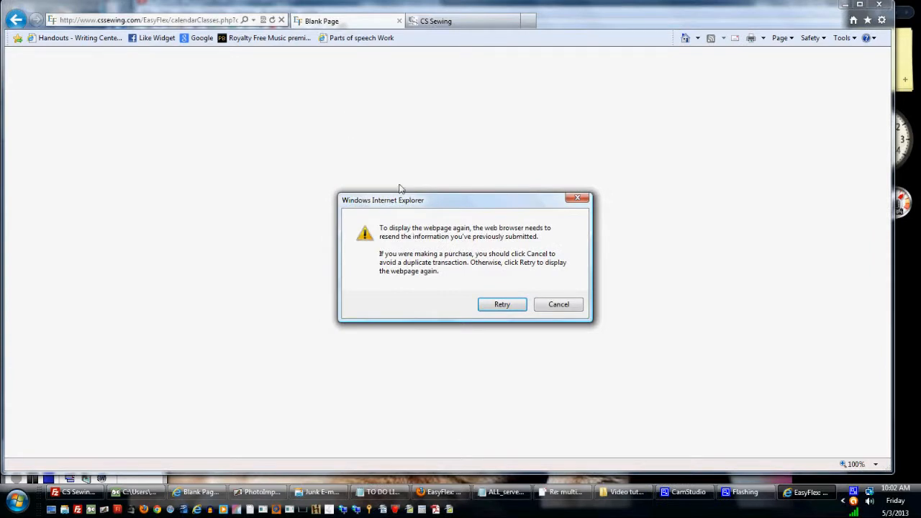
pyautogui.click(500, 305)
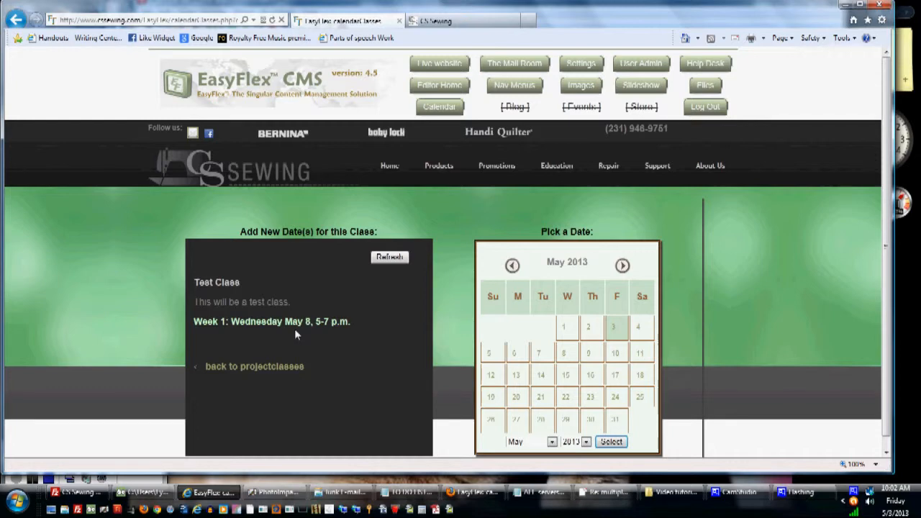
# Add a May 15, 2013 date to Test Class from 5:00 to 7:00 PM, labelled "Week 2", and reload the date list
pyautogui.click(566, 377)
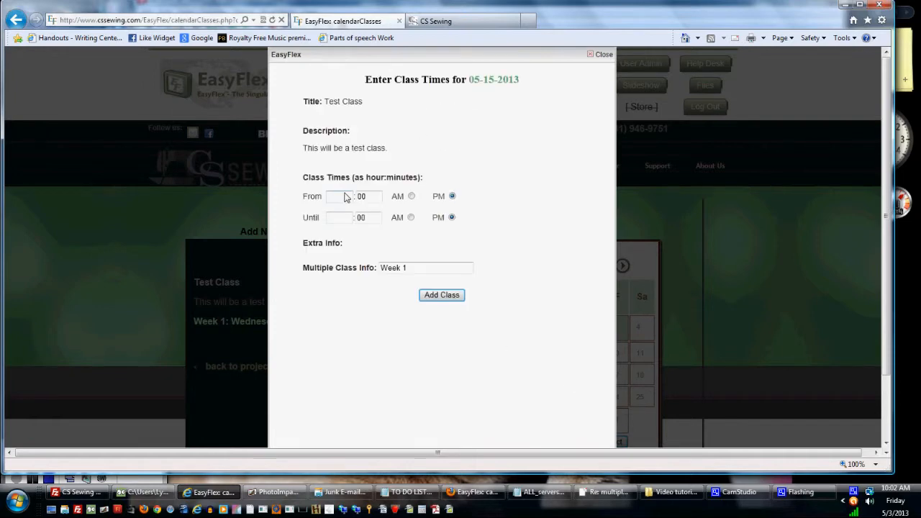
pyautogui.click(343, 200)
pyautogui.write('5')
pyautogui.click(343, 220)
pyautogui.write('7')
pyautogui.doubleClick(403, 268)
pyautogui.write('2')
pyautogui.click(441, 297)
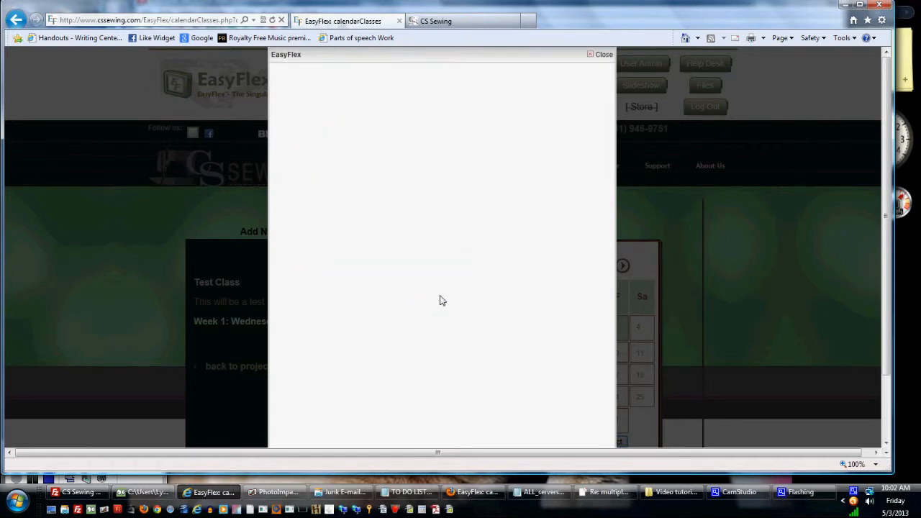
pyautogui.click(352, 114)
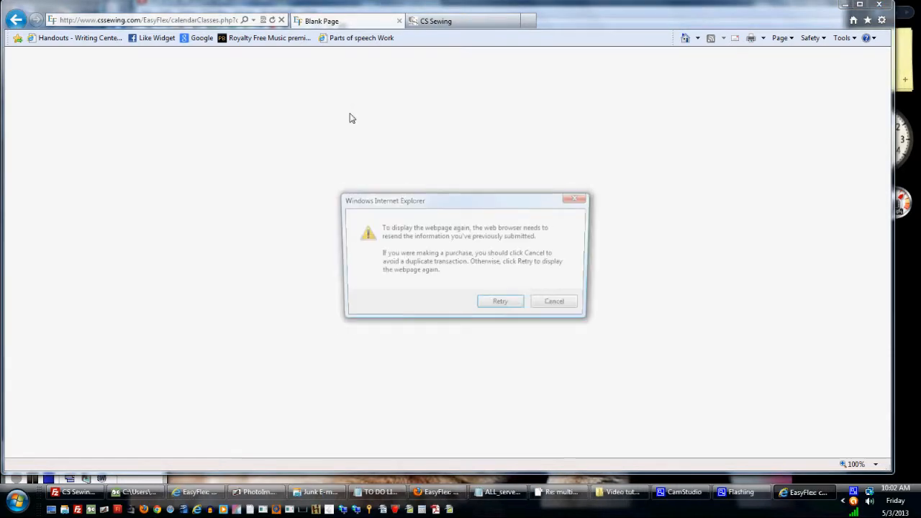
pyautogui.click(496, 308)
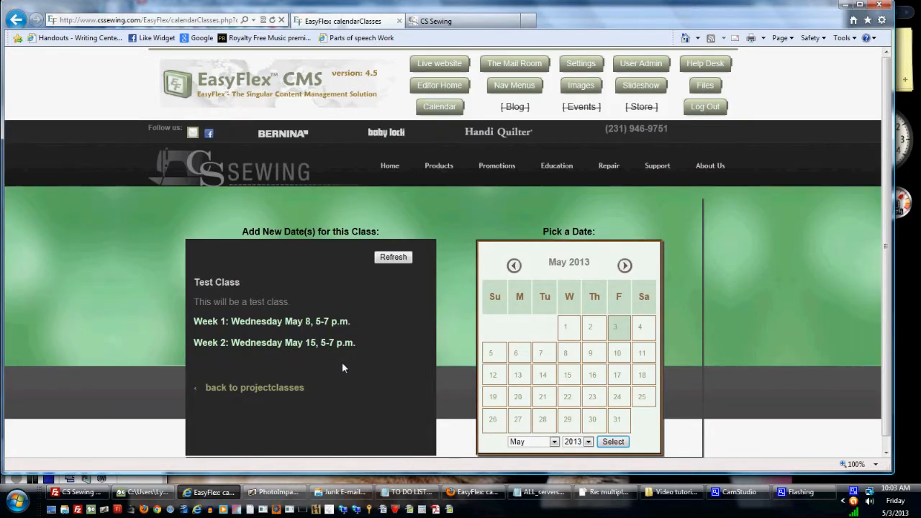
# Return to the project classes listing, open Test Class for editing, and review its settings and class dates
pyautogui.click(271, 387)
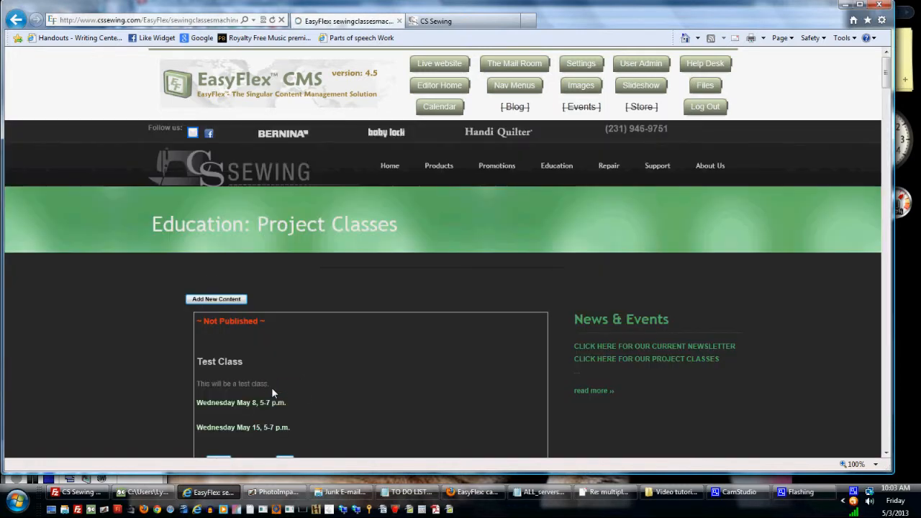
pyautogui.scroll(-2, 442, 379)
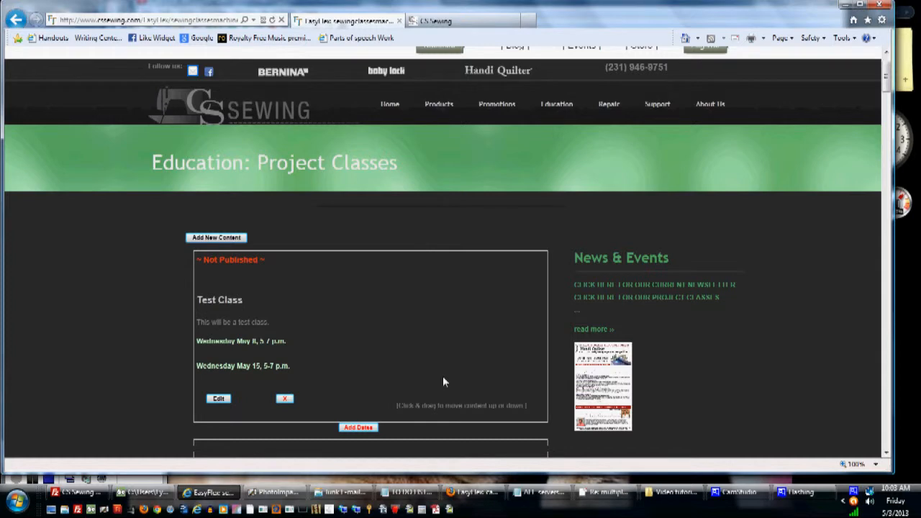
pyautogui.scroll(-2, 443, 376)
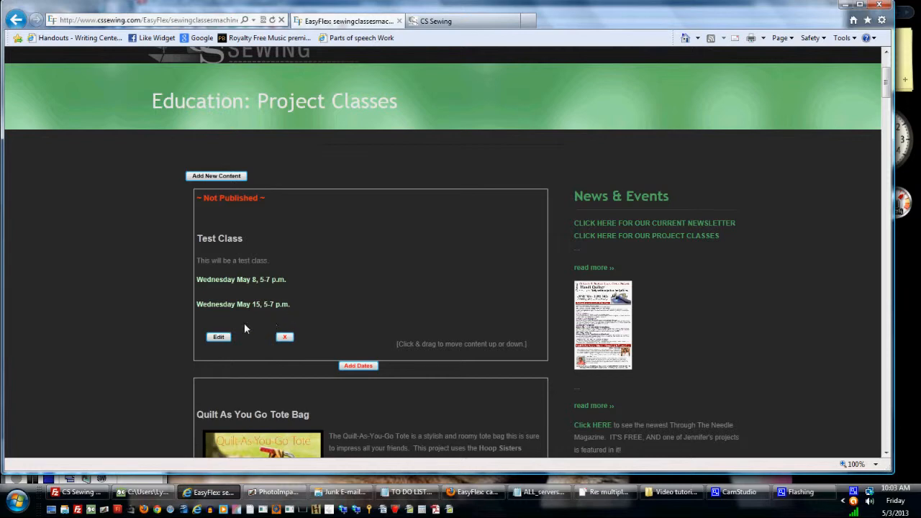
pyautogui.click(220, 338)
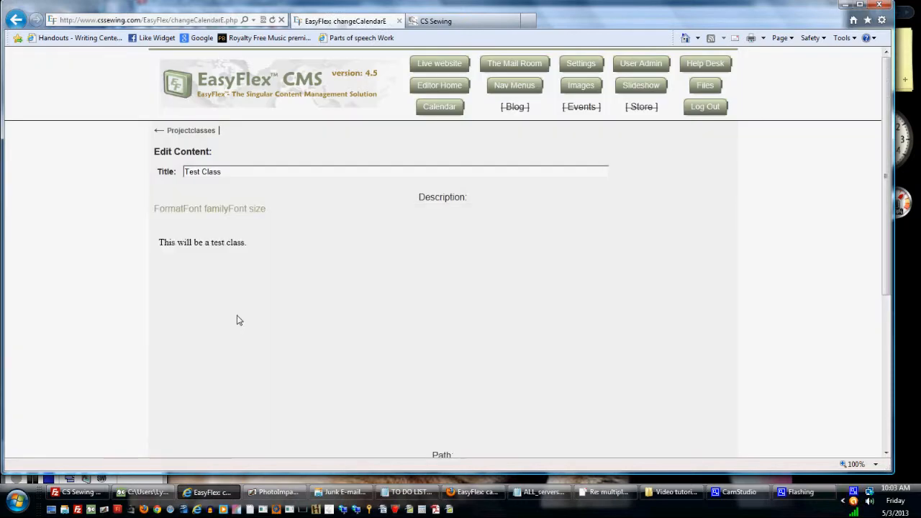
pyautogui.scroll(-3, 238, 320)
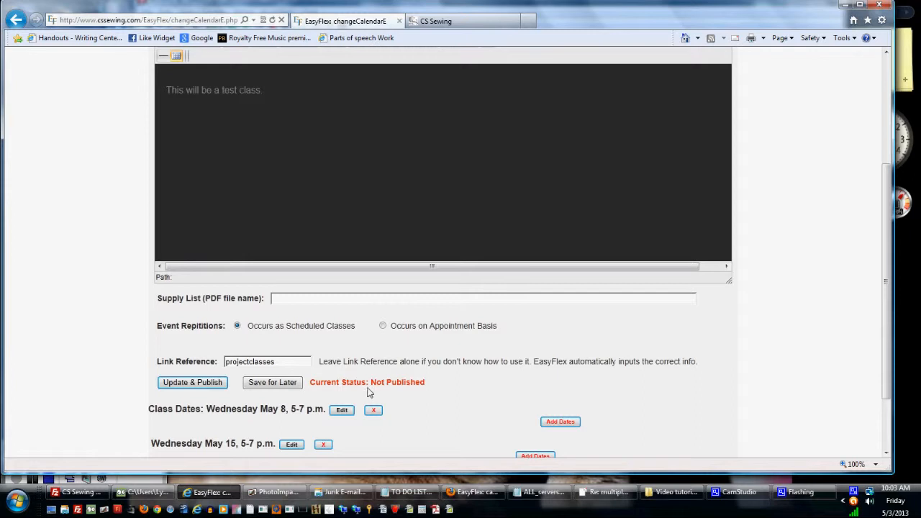
pyautogui.scroll(-1, 428, 394)
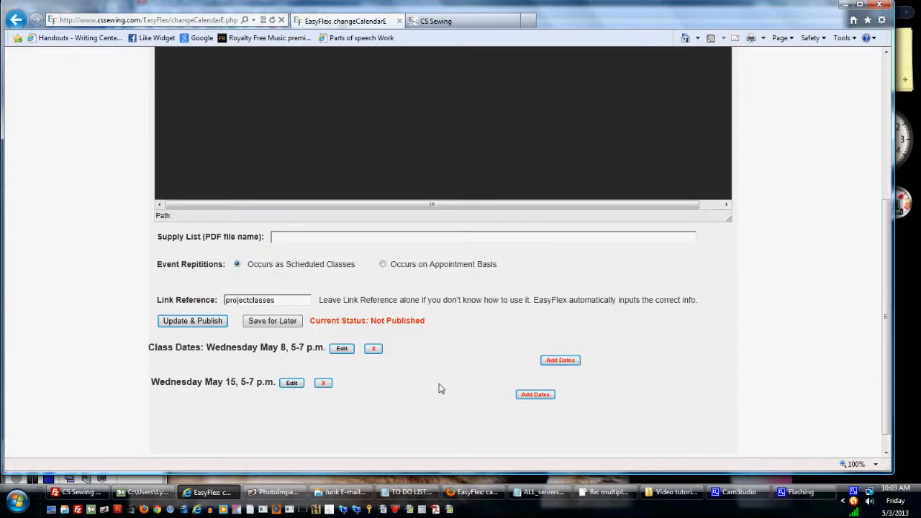
pyautogui.scroll(3, 439, 388)
pyautogui.scroll(1, 439, 385)
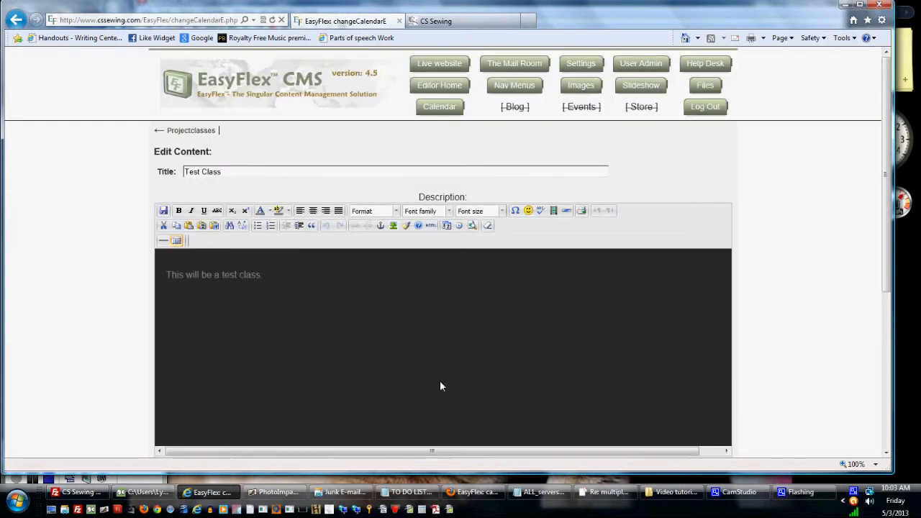
# Change the description to "This will be a test class for adding multiple classes." and publish the updated class
pyautogui.click(273, 274)
pyautogui.press('BackSpace')
pyautogui.write('fo')
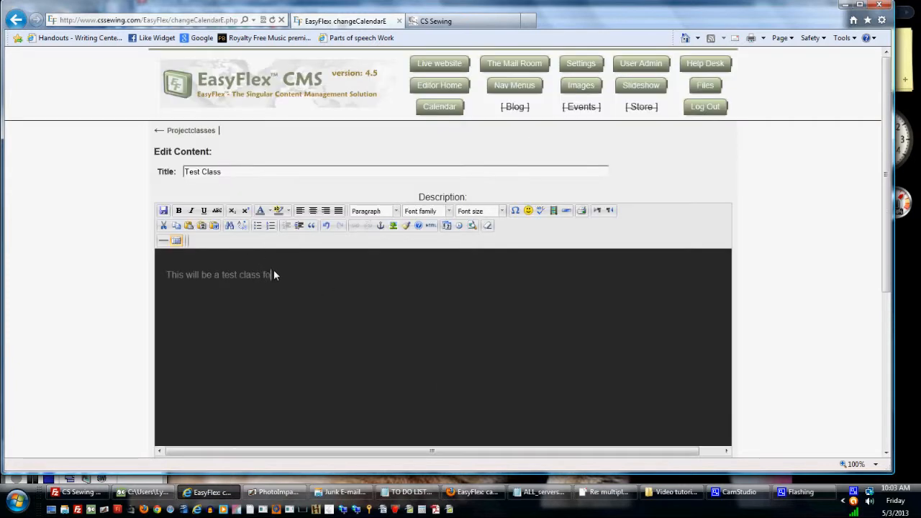
pyautogui.write('r adding multiple classes')
pyautogui.press('BackSpace')
pyautogui.write('.')
pyautogui.scroll(-4, 274, 269)
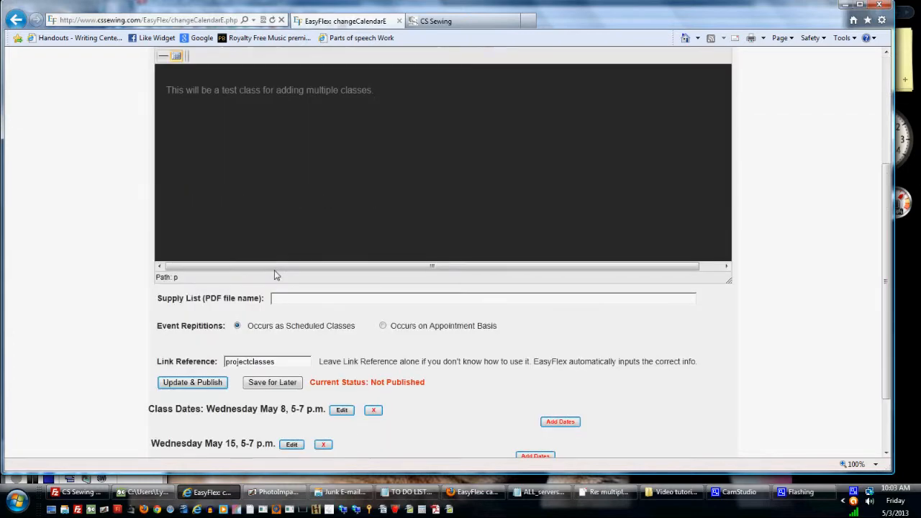
pyautogui.click(213, 382)
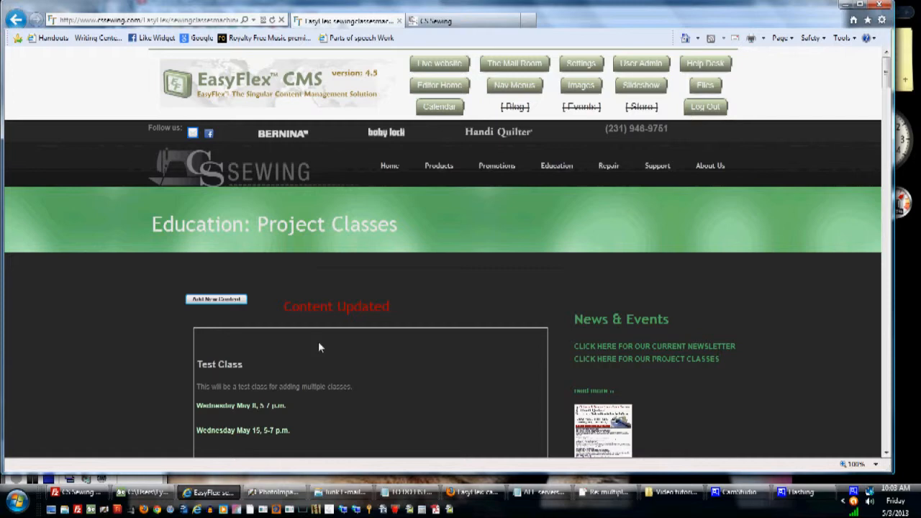
# Switch to the live CS Sewing Project Classes page and reload it to check the published Test Class
pyautogui.click(458, 25)
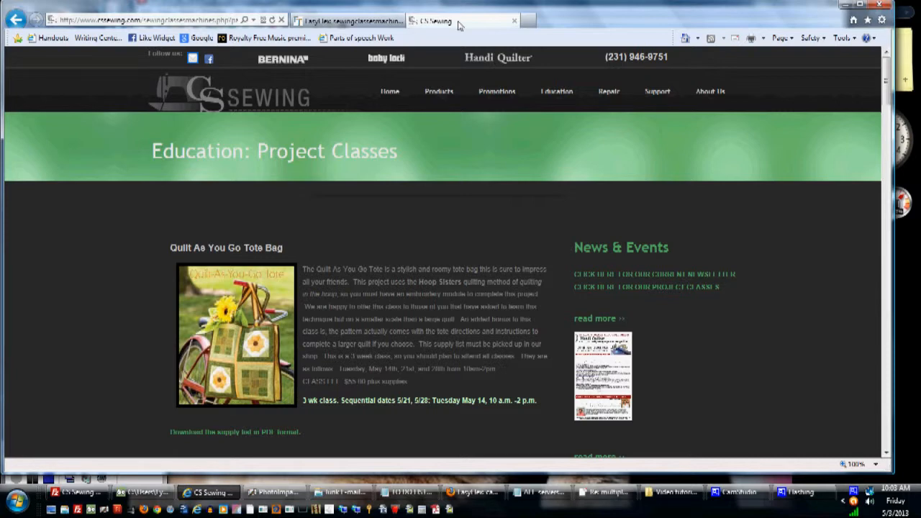
pyautogui.click(272, 21)
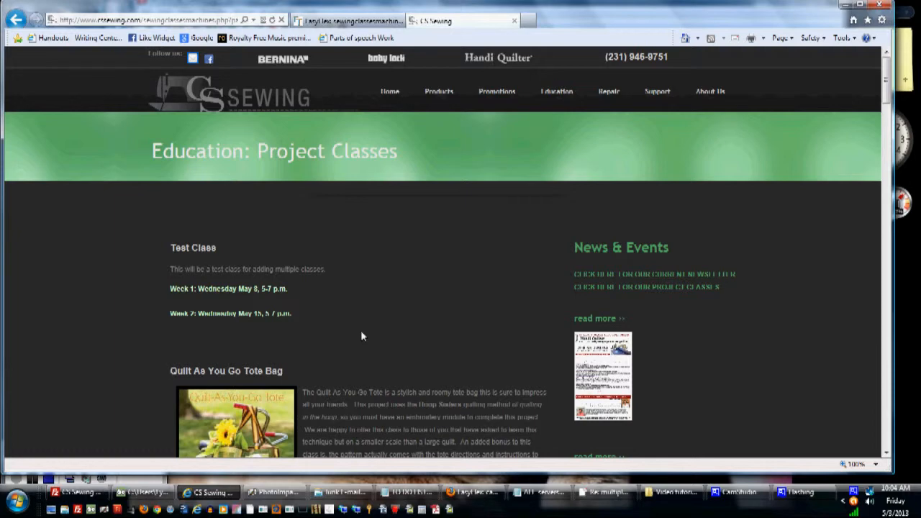
pyautogui.click(866, 37)
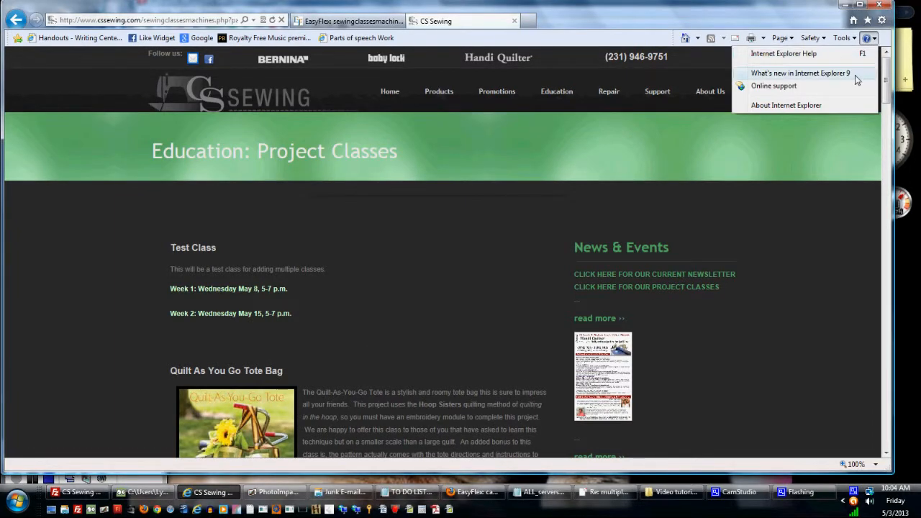